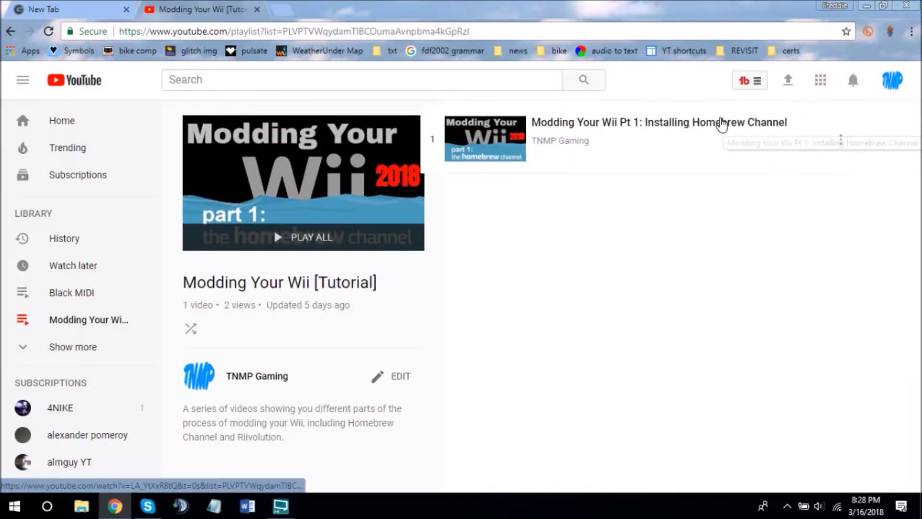
Step: Drag 'Modding Your Wii Pt 1' back to first place in the playlist, then close the YouTube tab
{"action": "left_click_drag", "start_coordinate": [722, 124], "coordinate": [828, 130]}
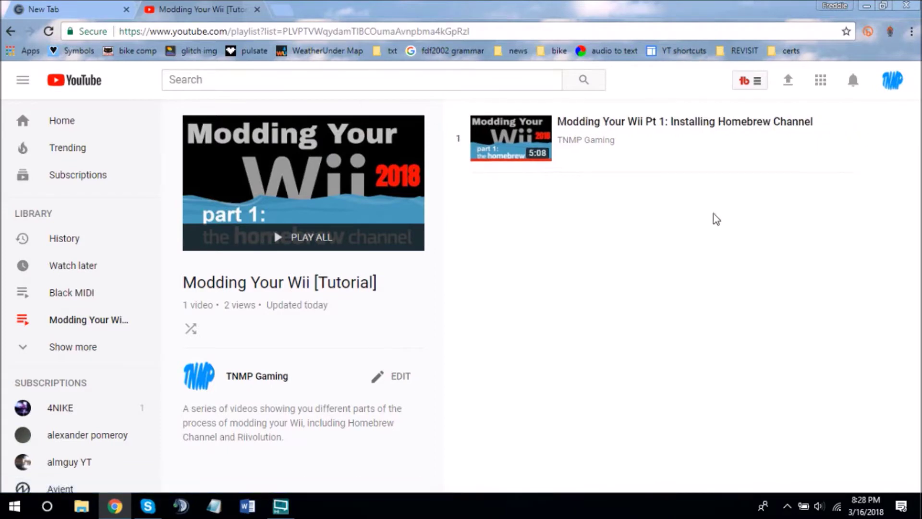
{"action": "mouse_move", "coordinate": [649, 138]}
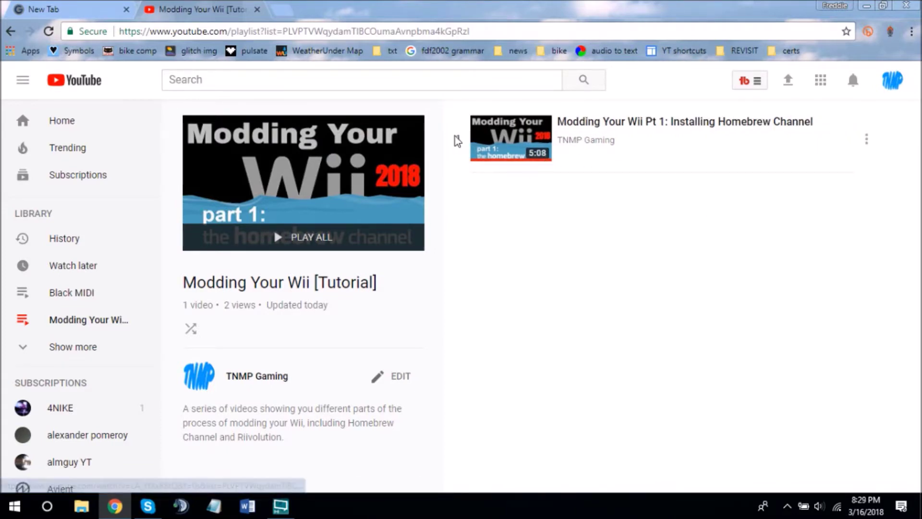
{"action": "left_click_drag", "start_coordinate": [456, 139], "coordinate": [469, 145]}
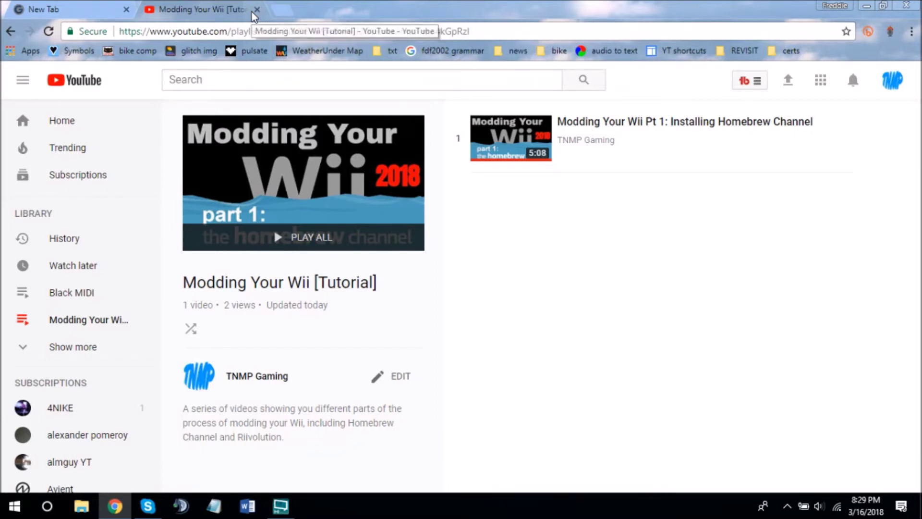
{"action": "left_click", "coordinate": [256, 10]}
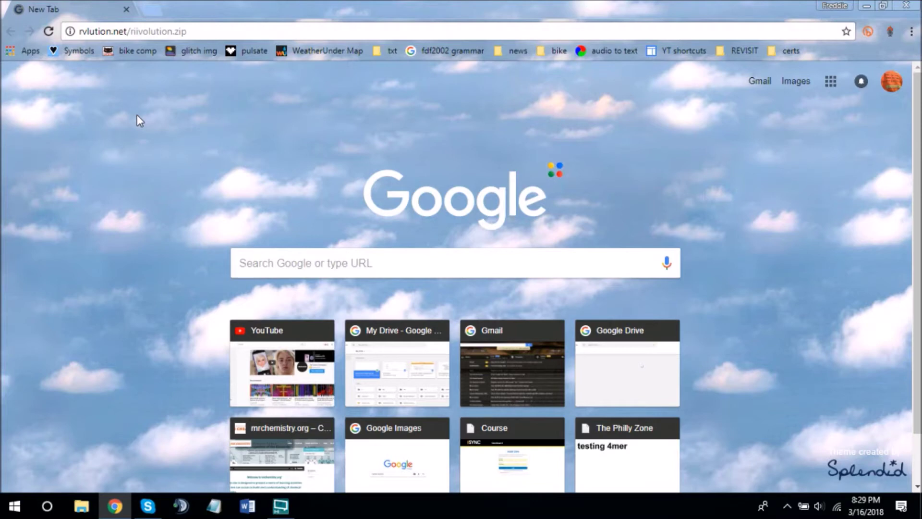
Step: Download riivolution.zip from rvlution.net and open the downloaded archive
{"action": "left_click", "coordinate": [174, 32]}
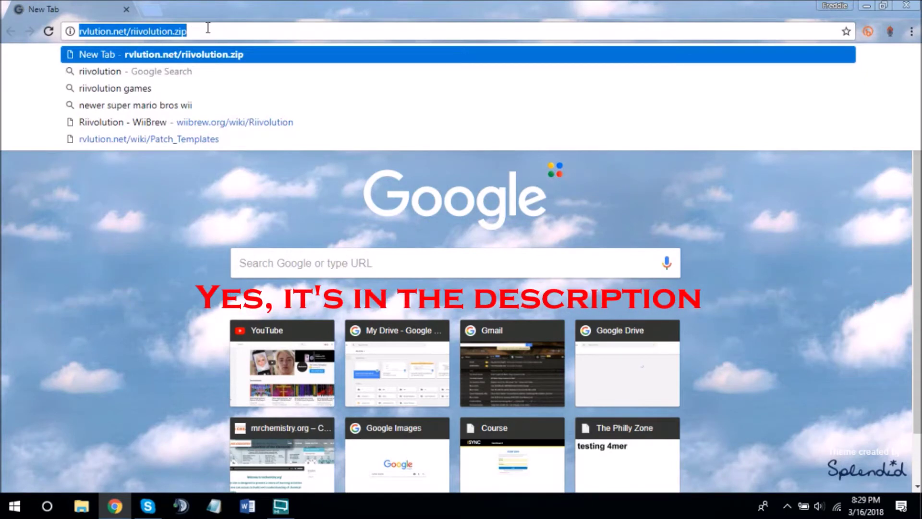
{"action": "left_click", "coordinate": [208, 31]}
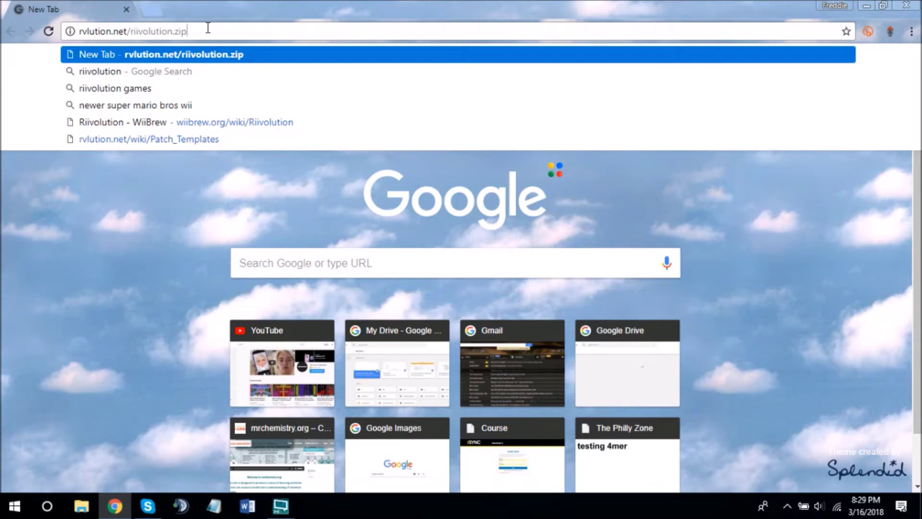
{"action": "key", "text": "Return"}
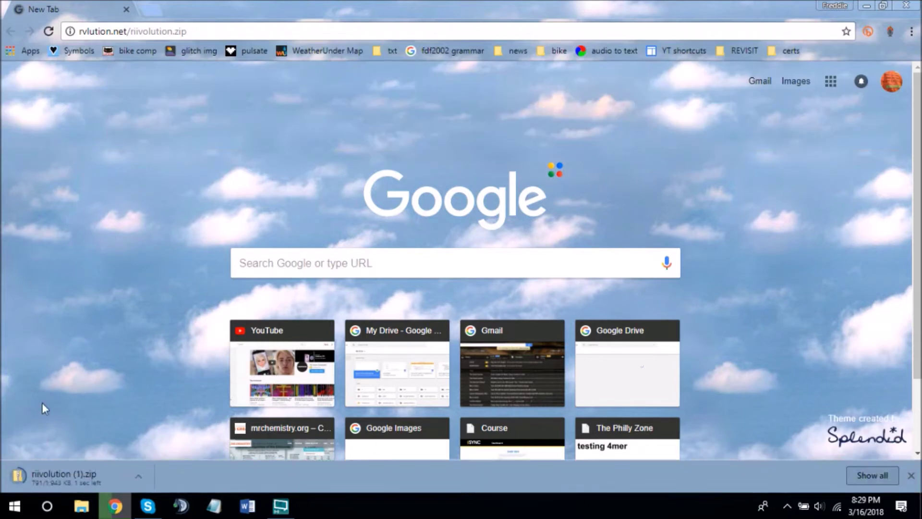
{"action": "left_click", "coordinate": [77, 476]}
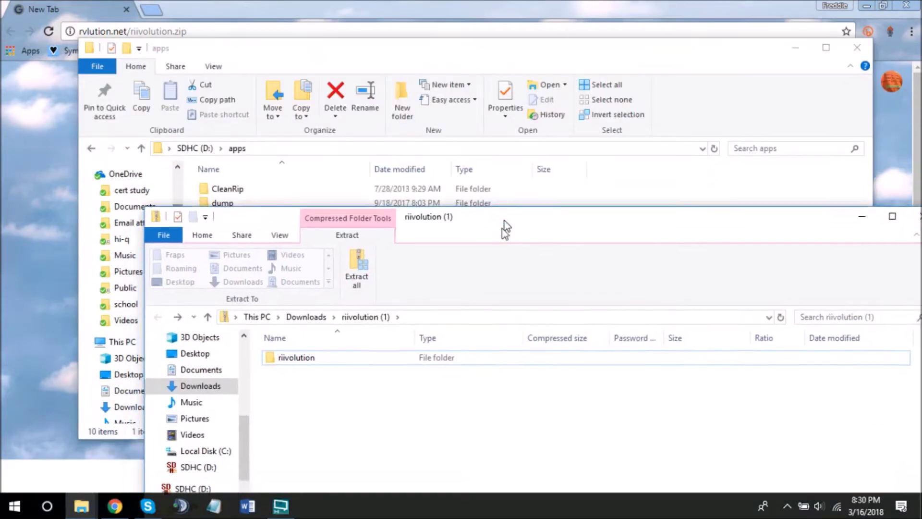
Step: Place the riivolution zip window beside the SD card's apps folder and select the riivolution folder
{"action": "mouse_move", "coordinate": [500, 226]}
{"action": "left_mouse_down"}
{"action": "mouse_move", "coordinate": [493, 356]}
{"action": "mouse_move", "coordinate": [553, 322]}
{"action": "left_mouse_up"}
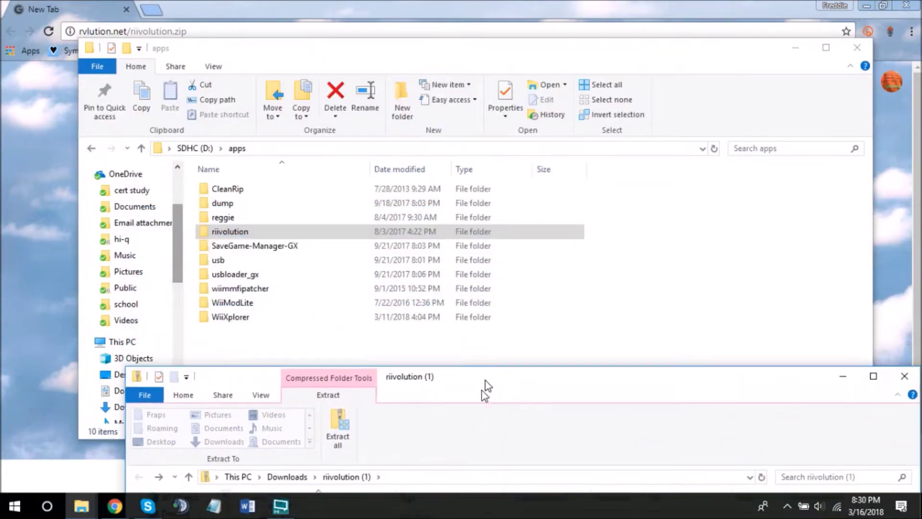
{"action": "left_click", "coordinate": [318, 457]}
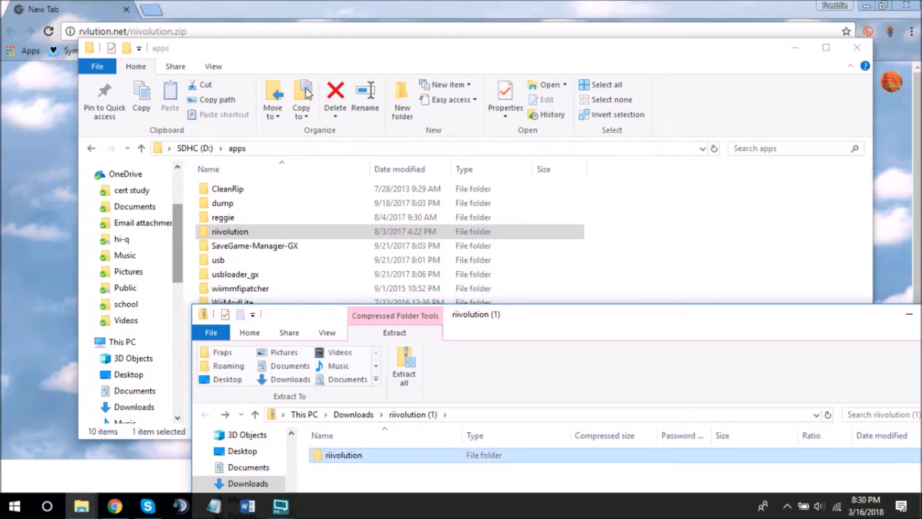
{"action": "left_click", "coordinate": [677, 286]}
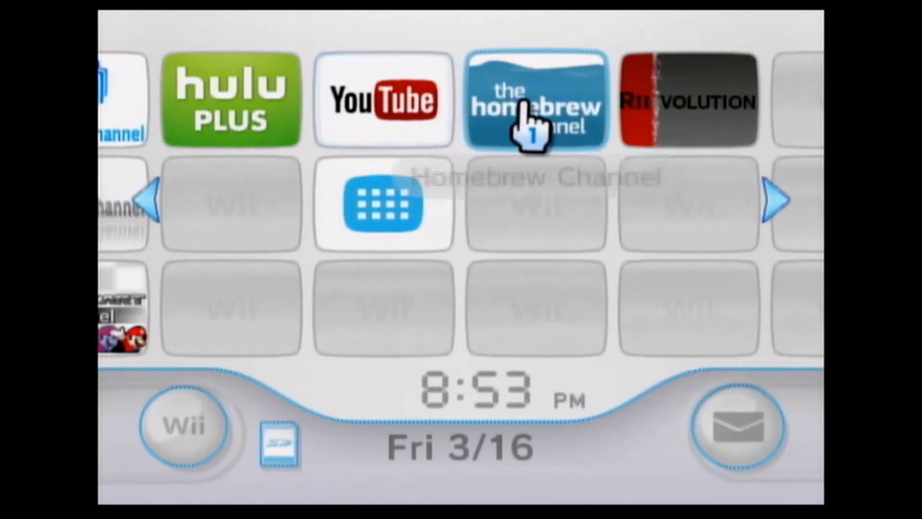
Step: Start the Homebrew Channel from the Wii Menu and begin browsing its app list
{"action": "left_click", "coordinate": [536, 116]}
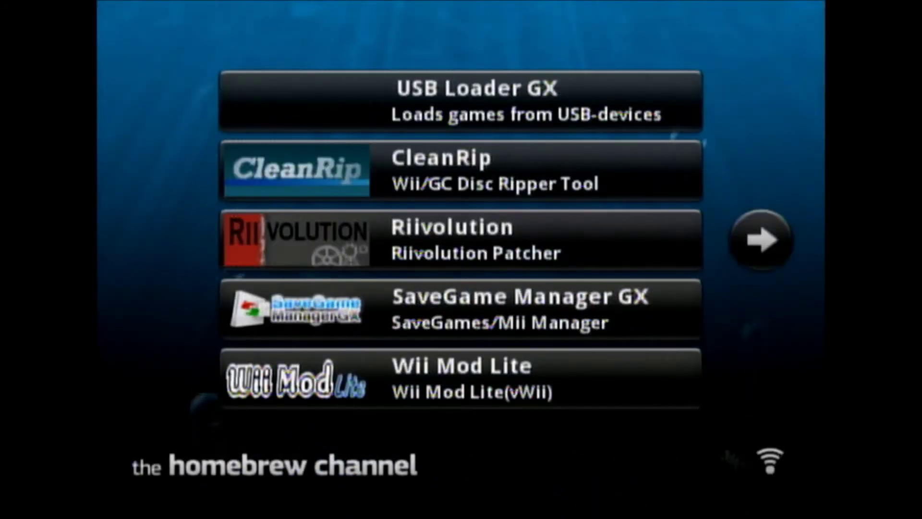
{"action": "key", "text": "Up"}
Step: Highlight Riivolution in the app list, open its details and load it
{"action": "key", "text": "Down"}
{"action": "key", "text": "Down"}
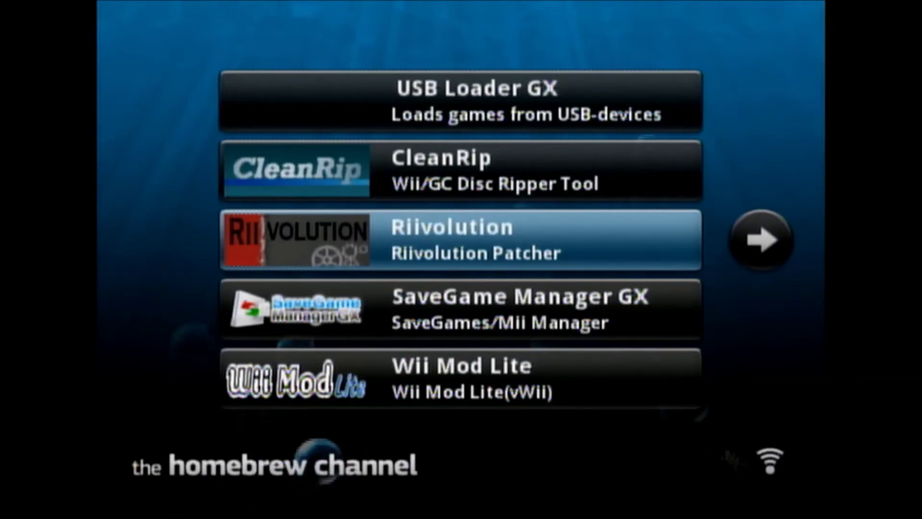
{"action": "key", "text": "Return"}
{"action": "key", "text": "Left"}
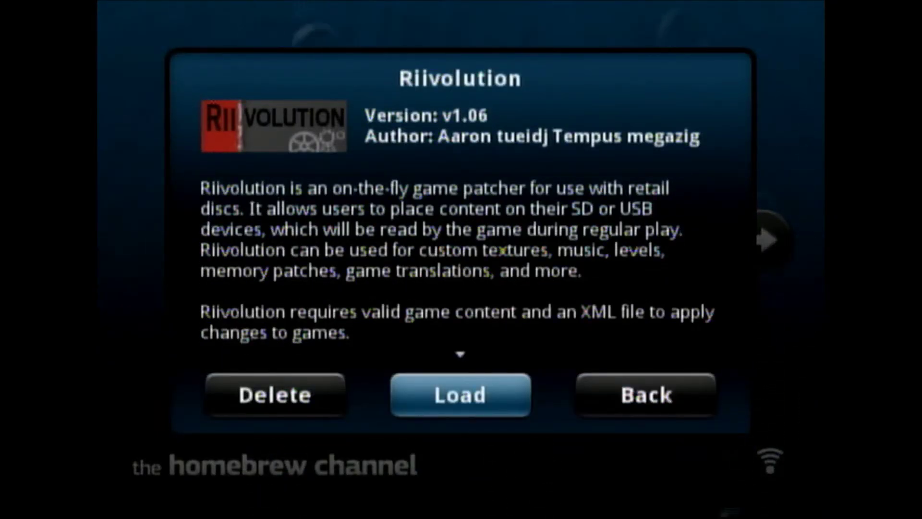
{"action": "key", "text": "Return"}
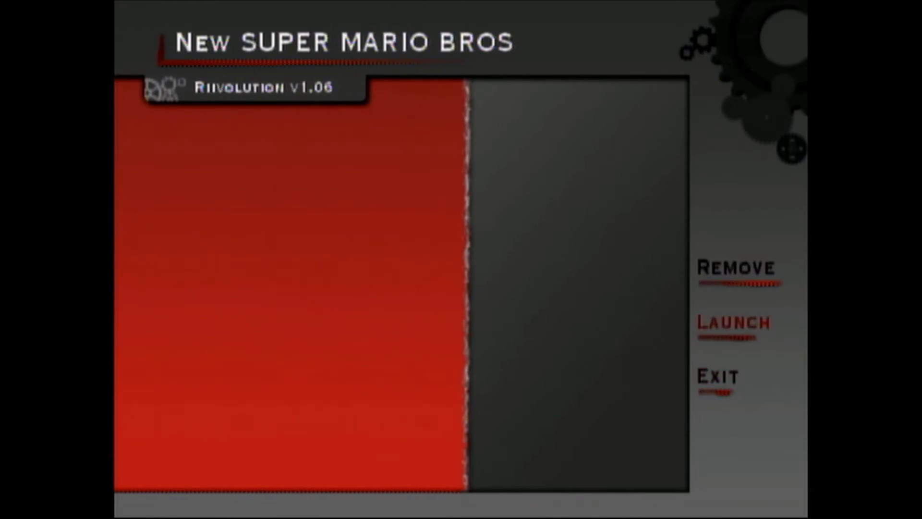
Step: Move through Riivolution's Launch, Remove and Exit options toward returning to the System Menu
{"action": "key", "text": "Up"}
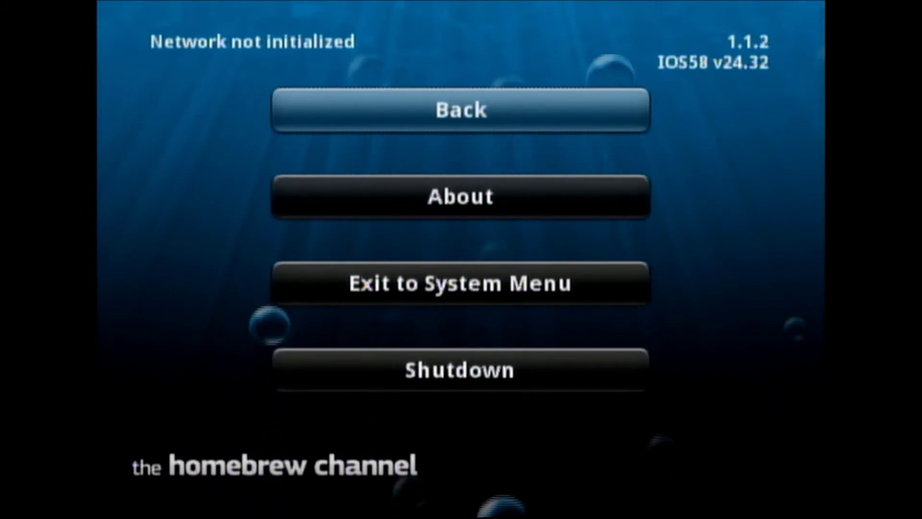
{"action": "key", "text": "Down"}
{"action": "key", "text": "Down"}
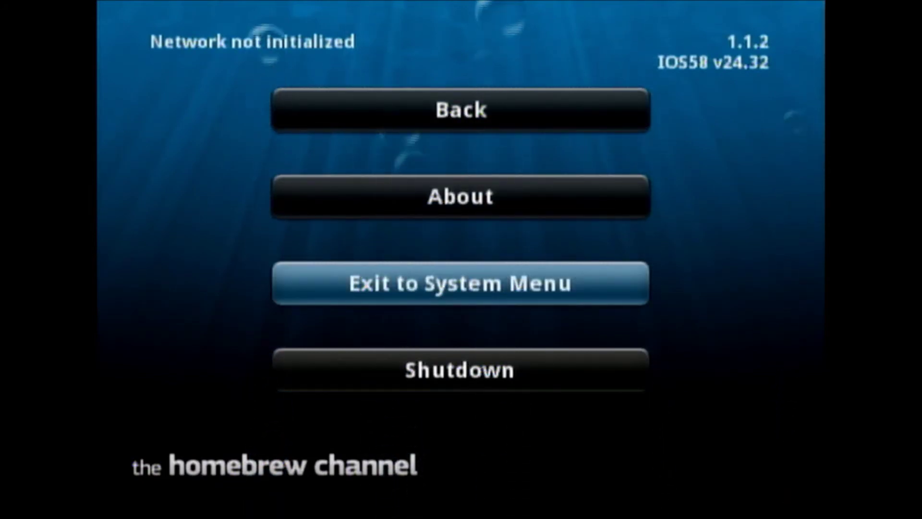